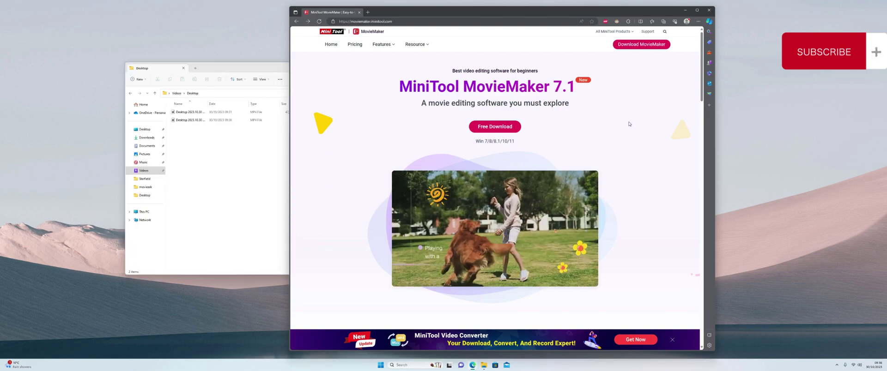
# - Scroll the MiniTool MovieMaker product page down to the Guides & Tips on Video Editing section
pyautogui.scroll(-1, 627, 123)
pyautogui.scroll(-4, 627, 123)
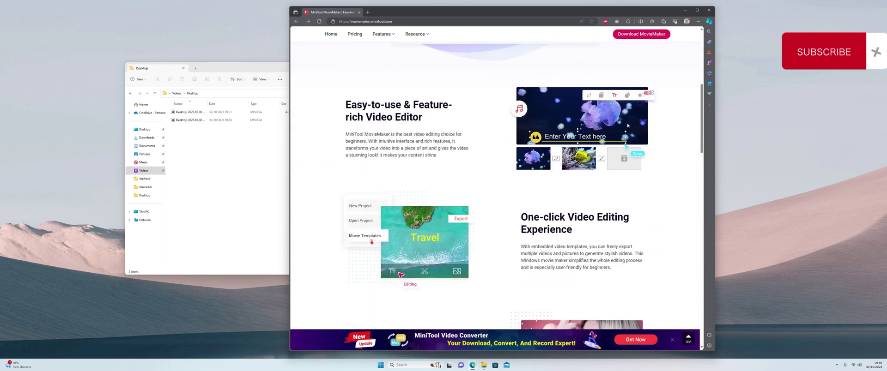
pyautogui.scroll(-1, 608, 132)
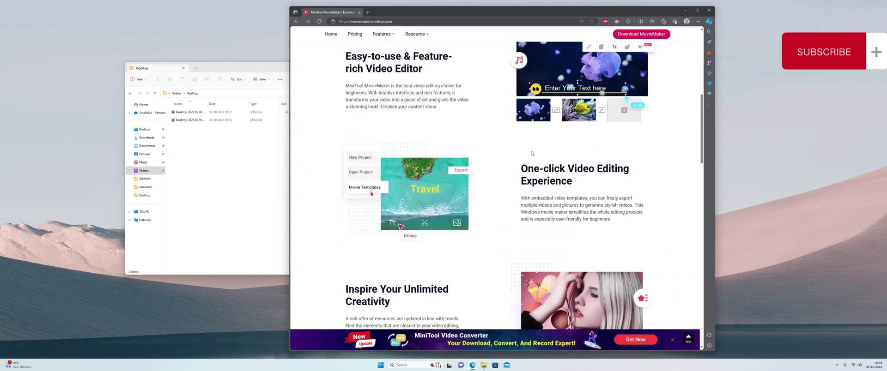
pyautogui.scroll(-2, 533, 155)
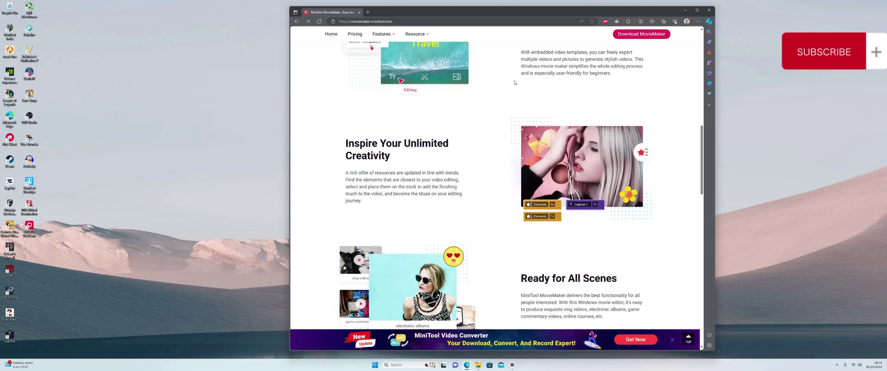
pyautogui.scroll(-2, 498, 124)
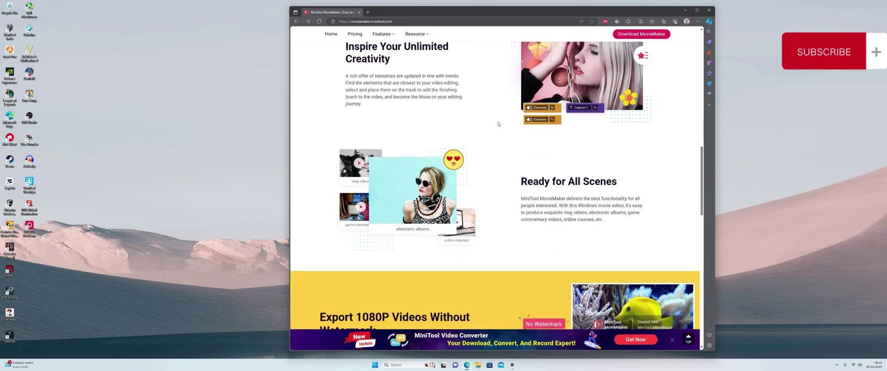
pyautogui.scroll(-2, 498, 124)
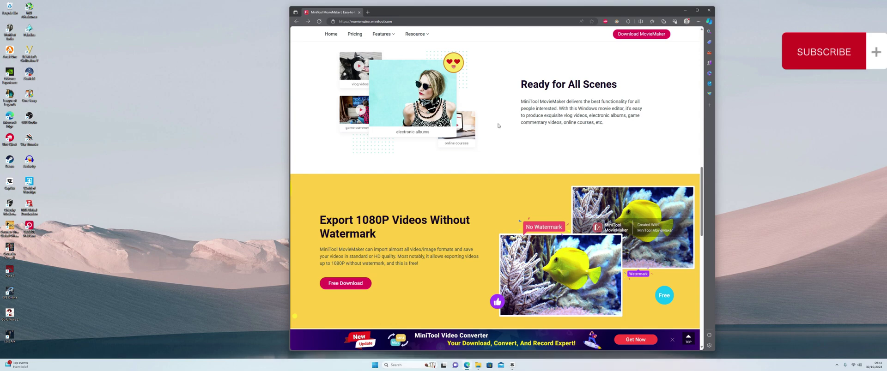
pyautogui.scroll(-1, 498, 127)
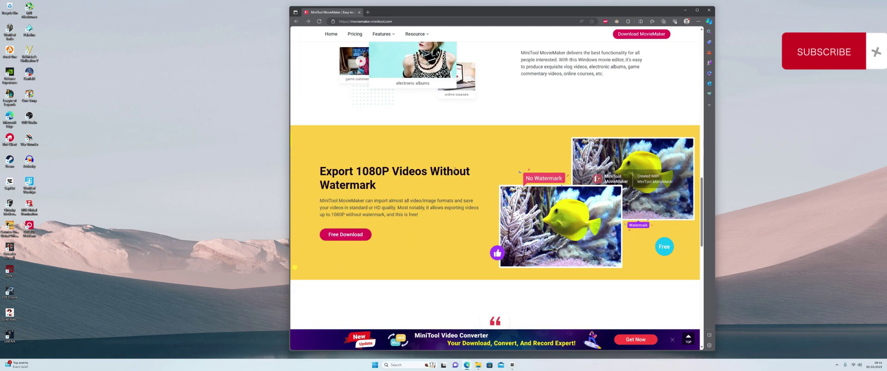
pyautogui.scroll(-3, 536, 145)
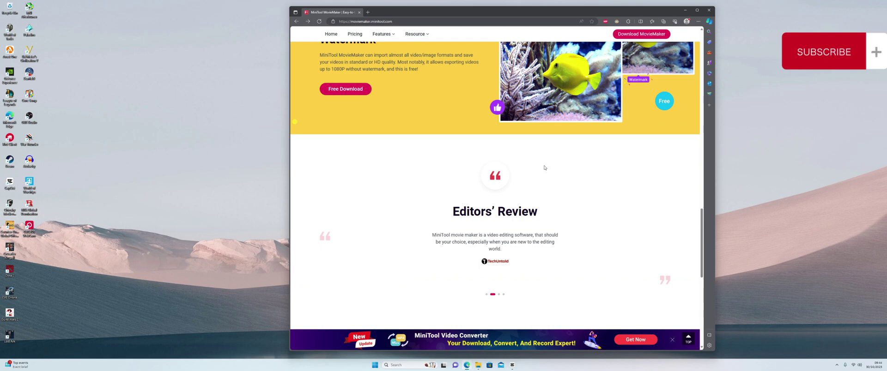
pyautogui.scroll(-5, 555, 203)
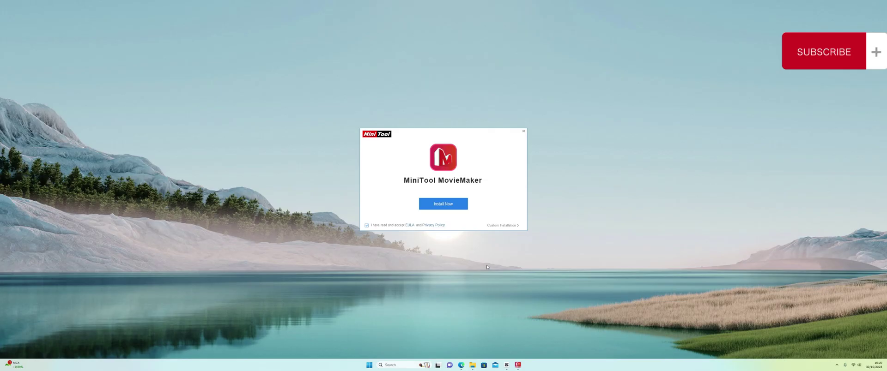
# - Install MiniTool MovieMaker and launch it once installation finishes
pyautogui.click(446, 207)
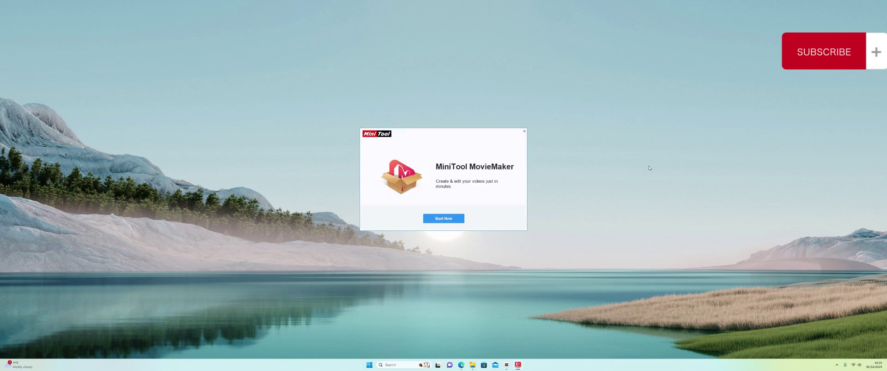
pyautogui.click(443, 219)
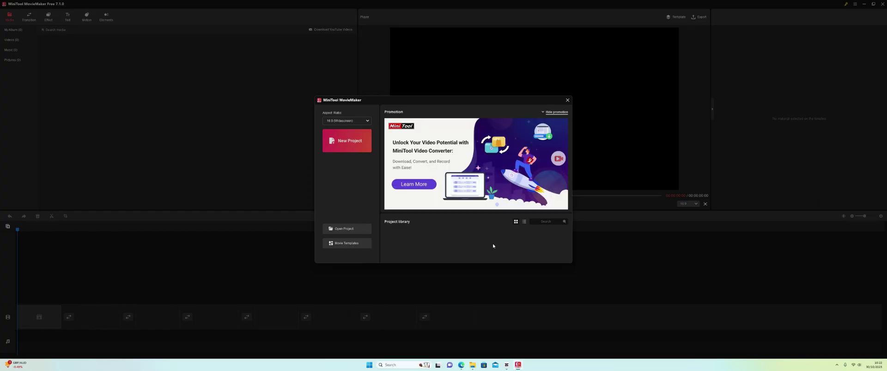
# - Keep the 16:9 Widescreen aspect ratio and start a new empty project
pyautogui.click(364, 121)
pyautogui.click(351, 131)
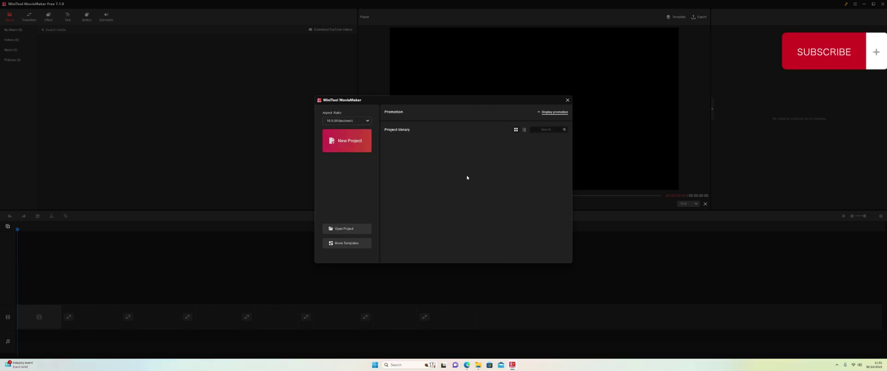
pyautogui.click(346, 143)
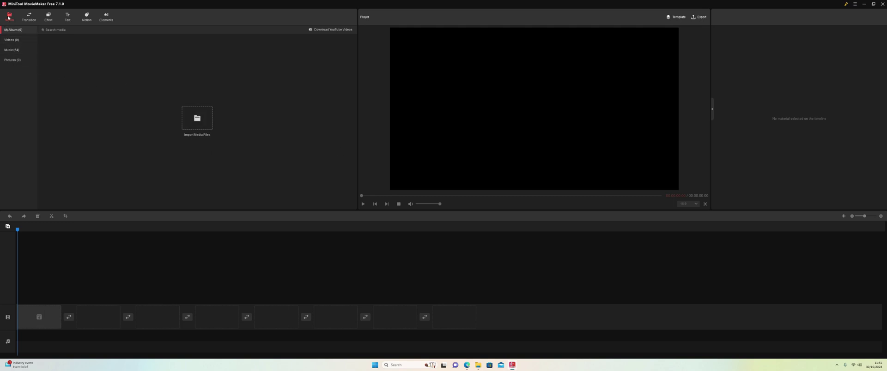
pyautogui.click(30, 20)
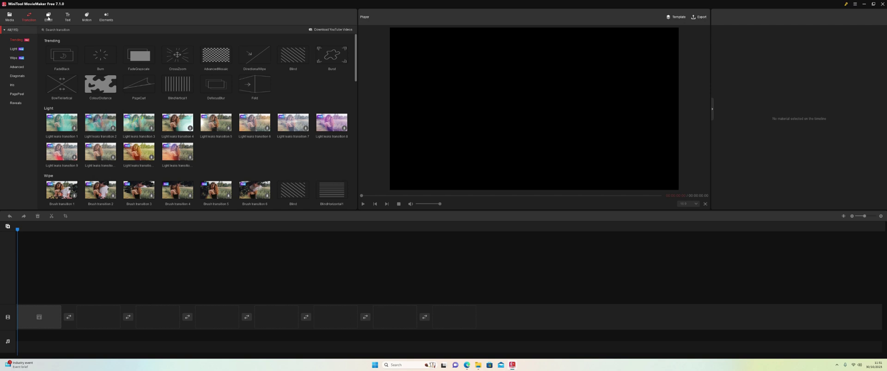
pyautogui.click(48, 18)
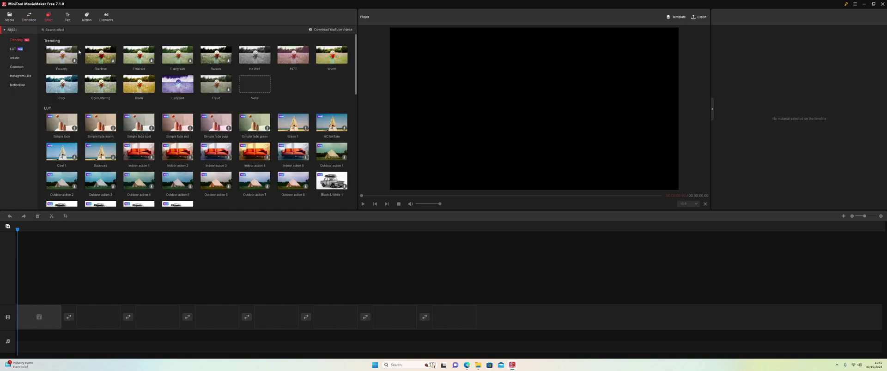
pyautogui.click(69, 18)
pyautogui.scroll(-2, 131, 99)
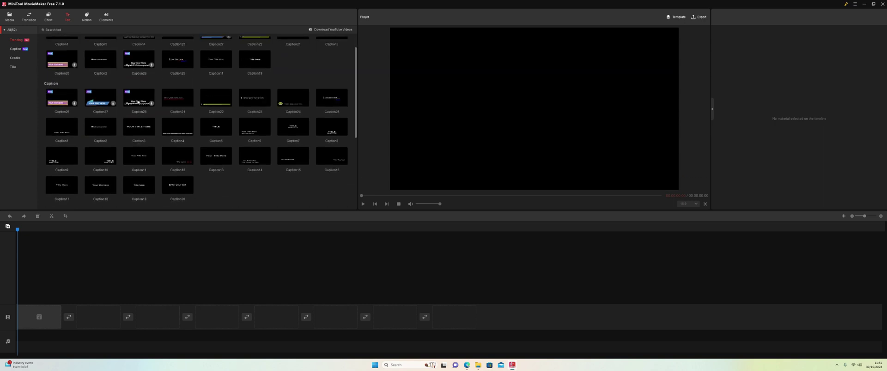
pyautogui.click(86, 17)
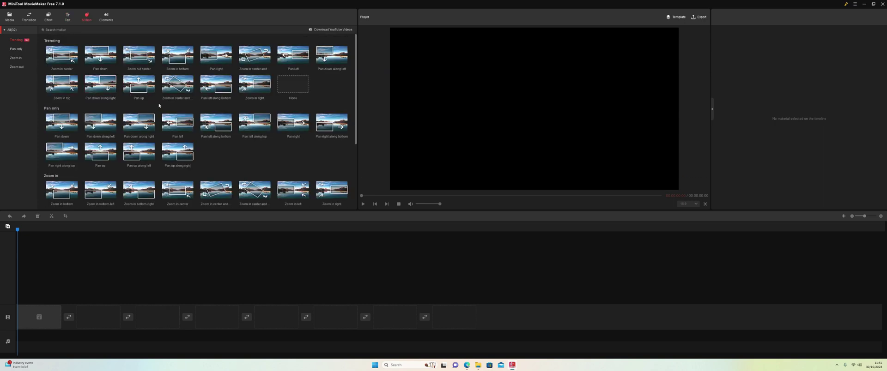
pyautogui.scroll(-3, 156, 107)
pyautogui.click(106, 17)
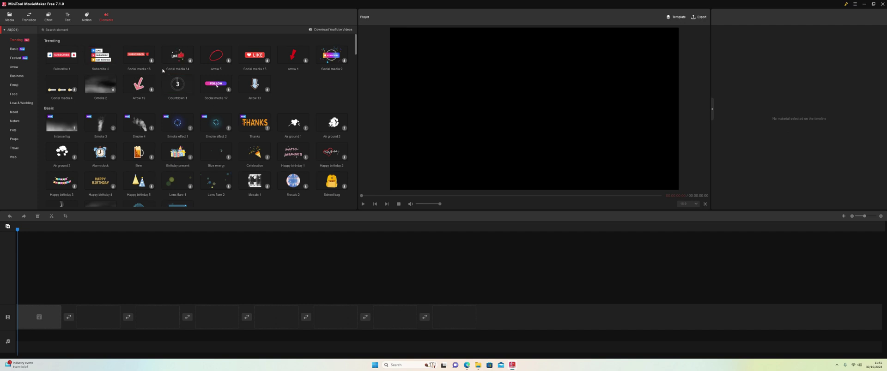
pyautogui.click(16, 21)
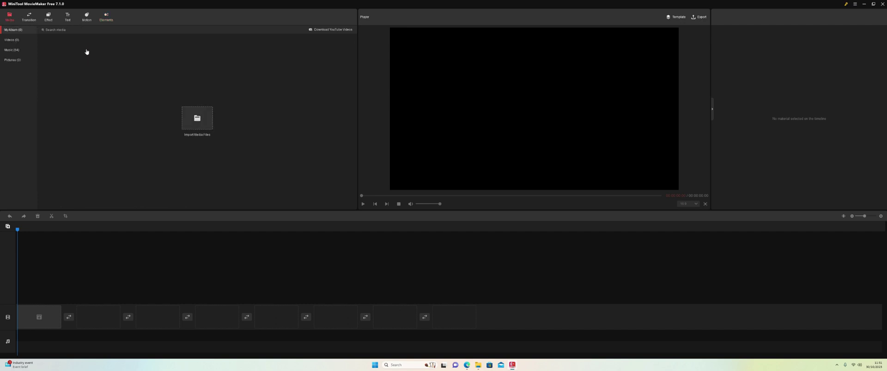
# - Import the eleven screen-recording videos into My Album
pyautogui.click(198, 120)
pyautogui.moveTo(51, 71); pyautogui.dragTo(263, 42)
pyautogui.click(267, 177)
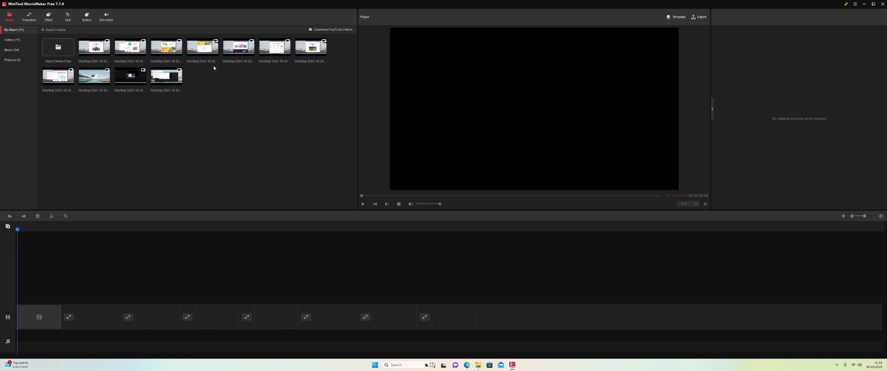
# - Add three of the imported clips to the timeline, totalling 00:00:57.09
pyautogui.moveTo(339, 46); pyautogui.dragTo(226, 51)
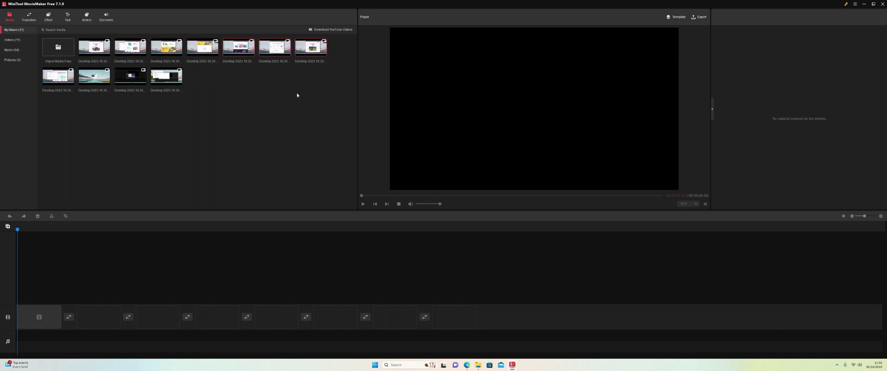
pyautogui.click(323, 54)
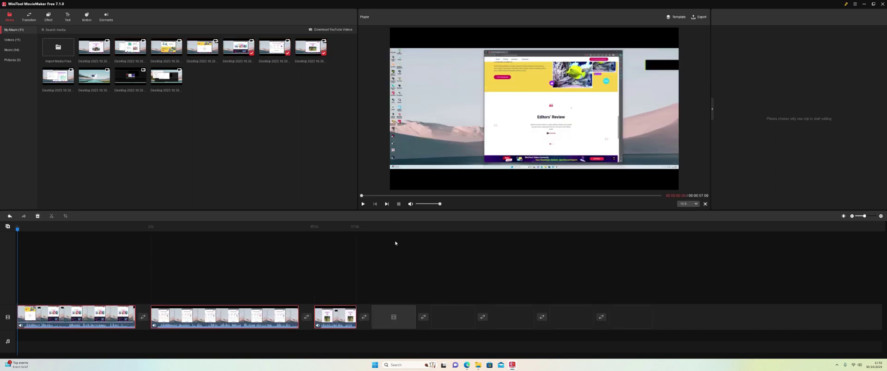
pyautogui.click(237, 263)
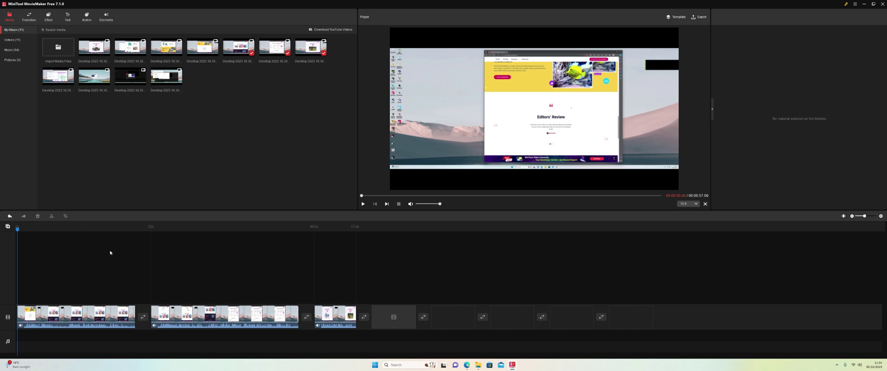
# - Try the Batman and Clarity 3D LUTs on the first clip, then reset it to None
pyautogui.click(71, 314)
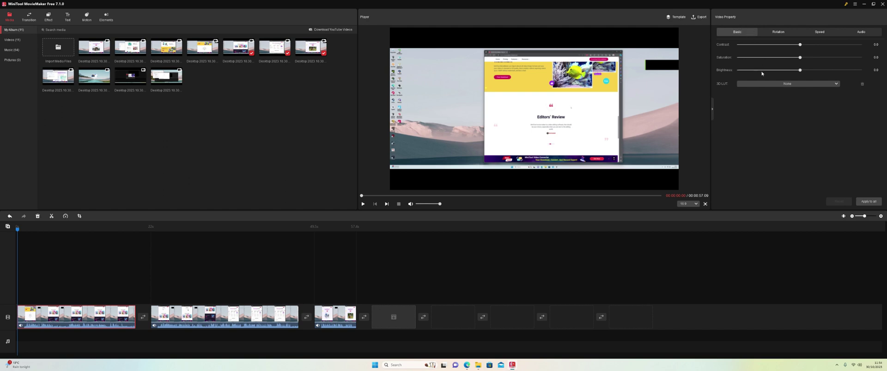
pyautogui.click(786, 83)
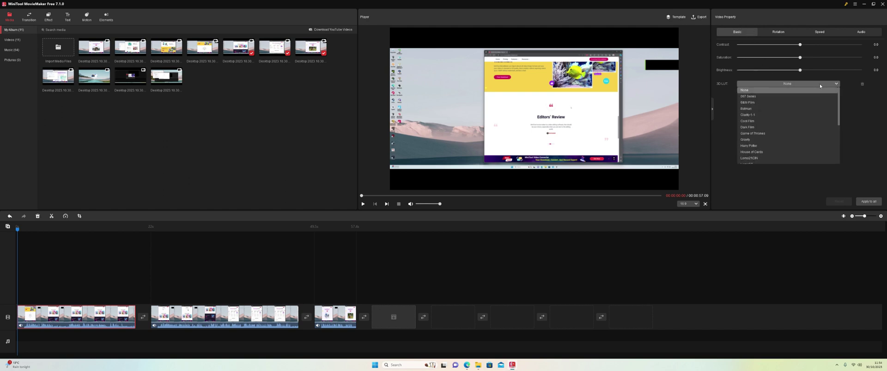
pyautogui.click(782, 109)
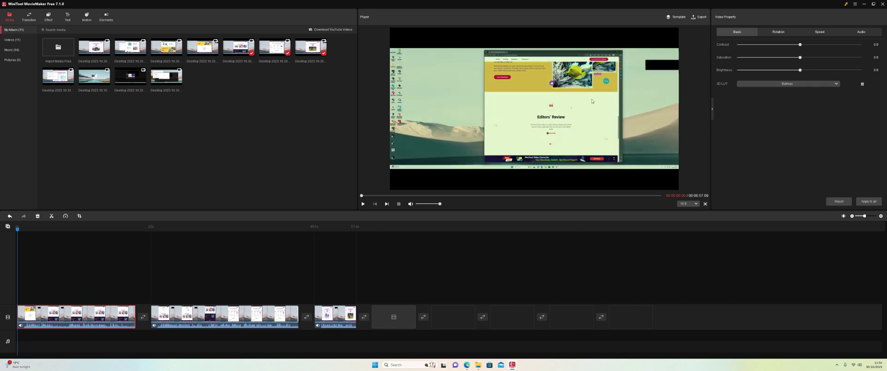
pyautogui.click(793, 85)
pyautogui.click(786, 98)
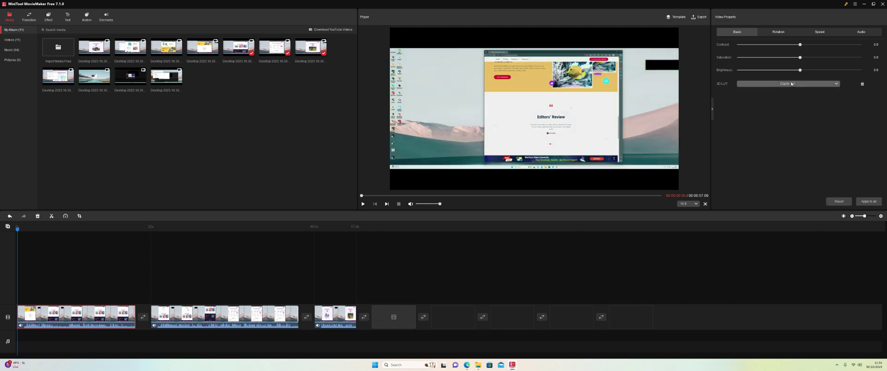
pyautogui.click(835, 204)
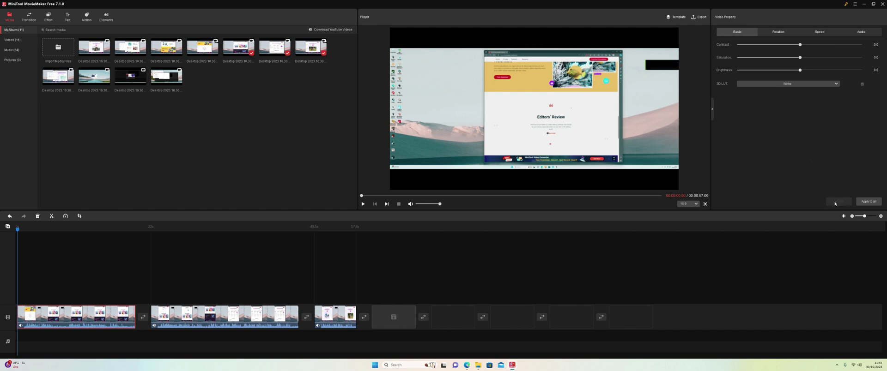
# - Flip the first clip upside down, then reset it back upright
pyautogui.click(777, 33)
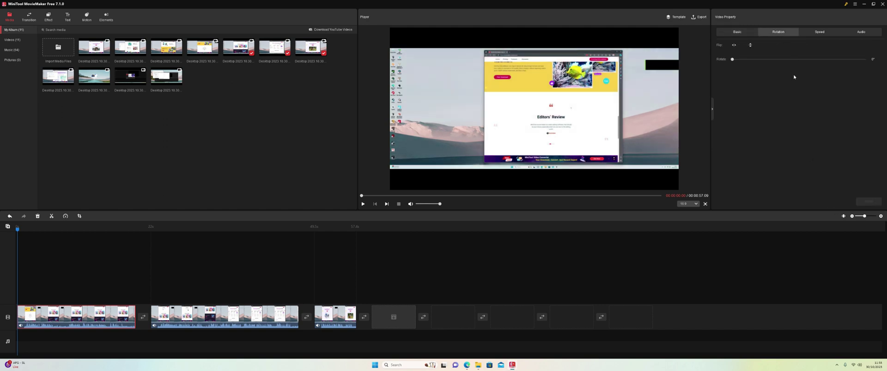
pyautogui.click(734, 45)
pyautogui.click(869, 202)
# - Slow the first clip to 0.25x, then reset it to normal 1x speed
pyautogui.click(820, 32)
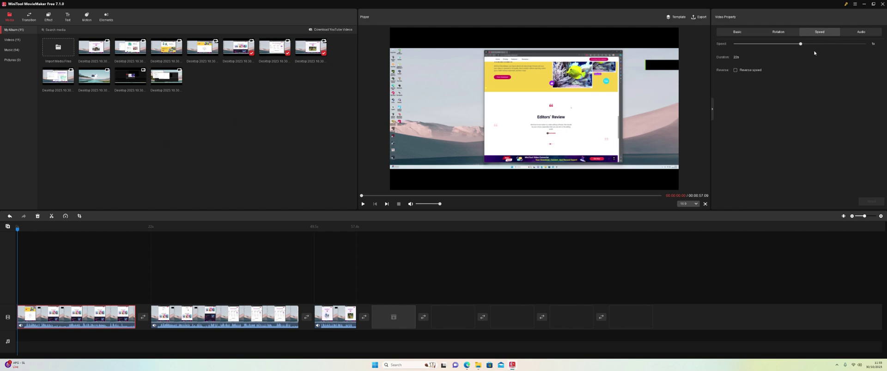
pyautogui.click(778, 44)
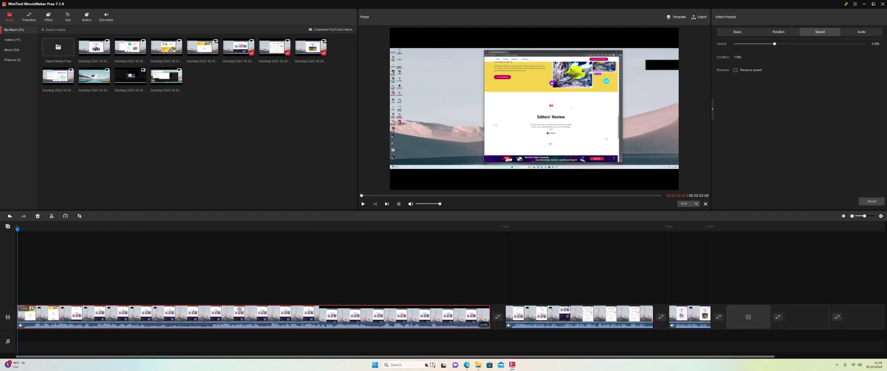
pyautogui.click(432, 267)
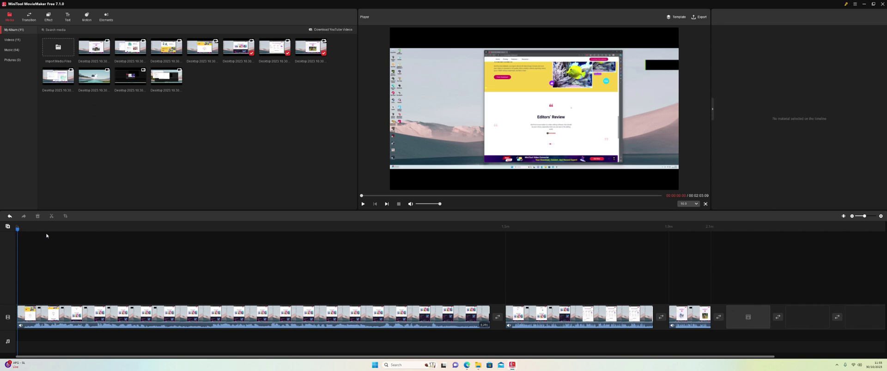
pyautogui.click(362, 319)
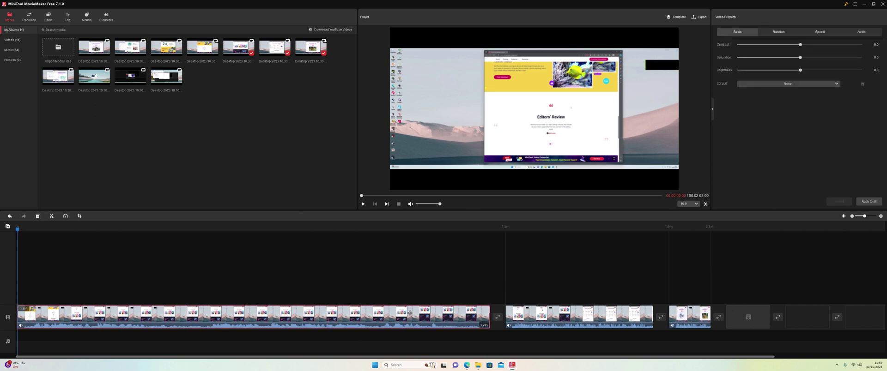
pyautogui.click(827, 32)
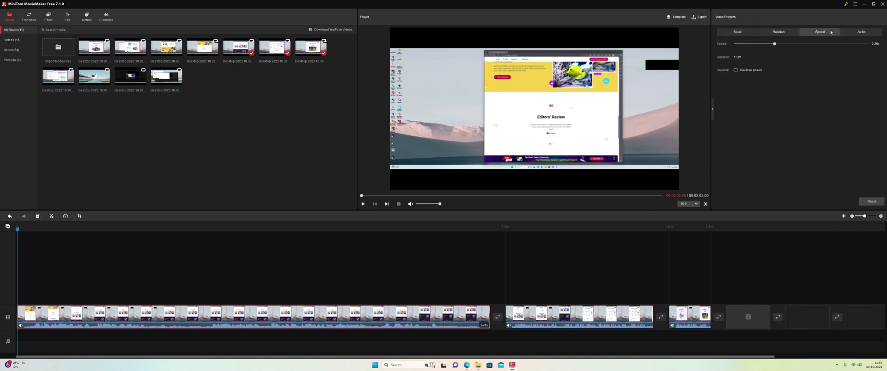
pyautogui.click(872, 202)
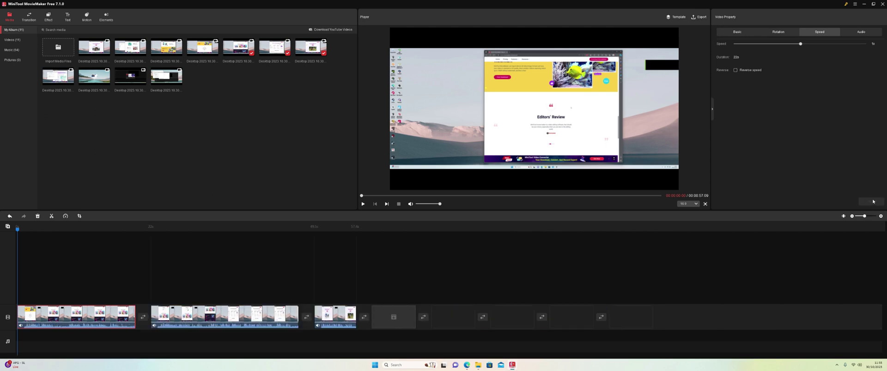
# - Try 9-second audio fade in and fade out on the first clip, then reset to 0.0s fades and 100% volume
pyautogui.click(859, 32)
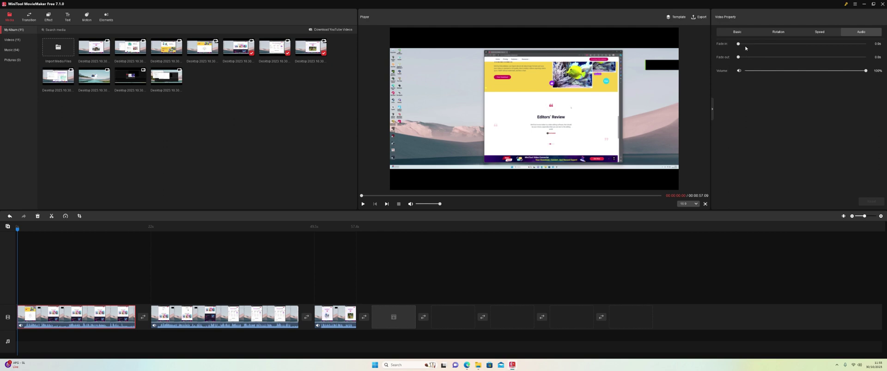
pyautogui.moveTo(740, 44); pyautogui.dragTo(790, 44)
pyautogui.moveTo(738, 57); pyautogui.dragTo(772, 71)
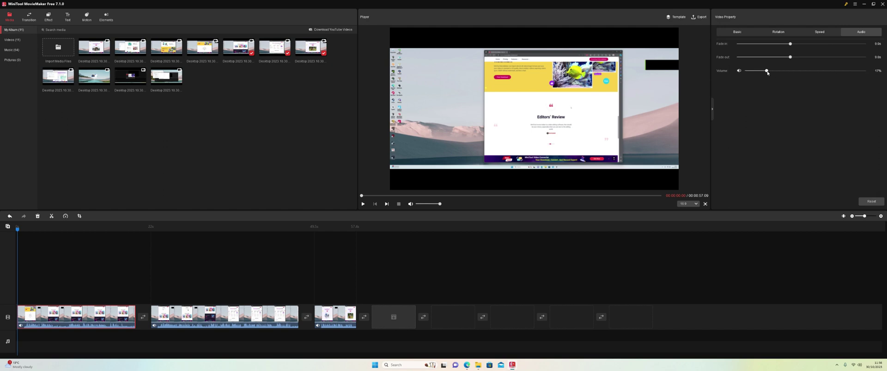
pyautogui.click(872, 202)
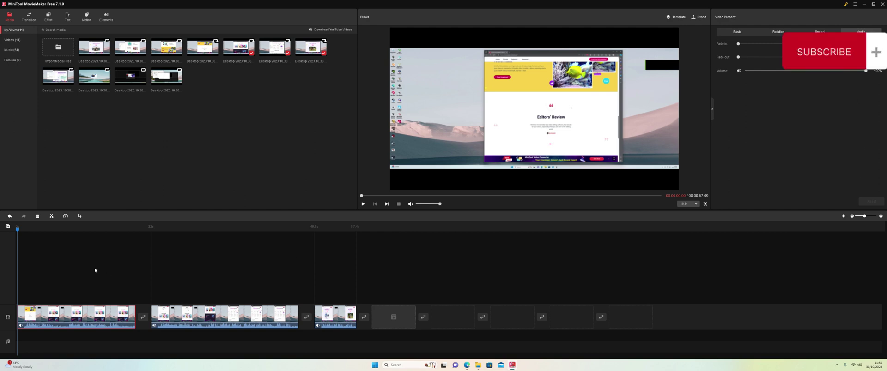
pyautogui.click(8, 227)
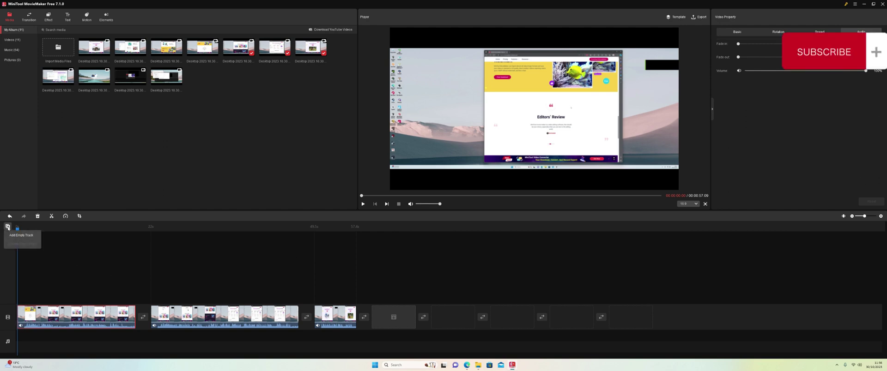
pyautogui.click(21, 235)
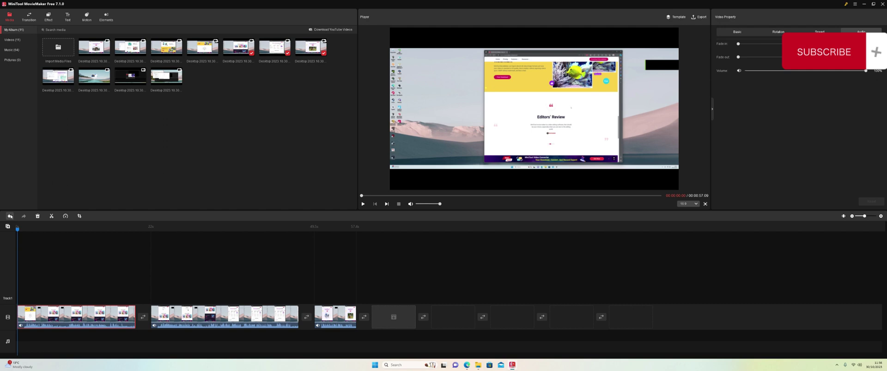
pyautogui.click(10, 217)
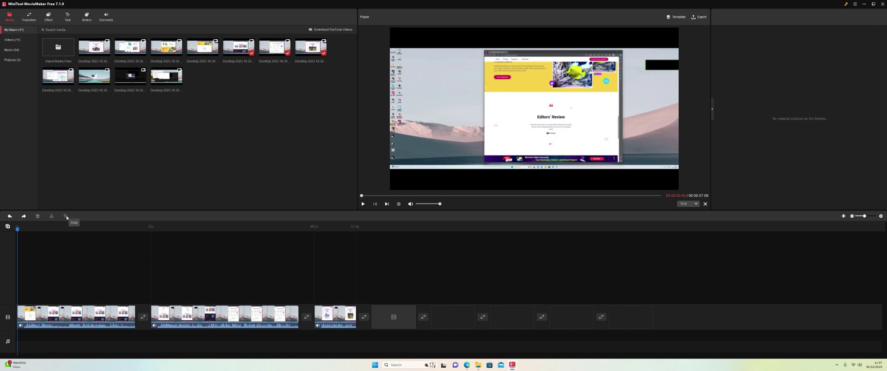
# - Play the preview muted and cycle the aspect ratio through 9:16, 4:3 and 1:1, back to 16:9
pyautogui.click(363, 204)
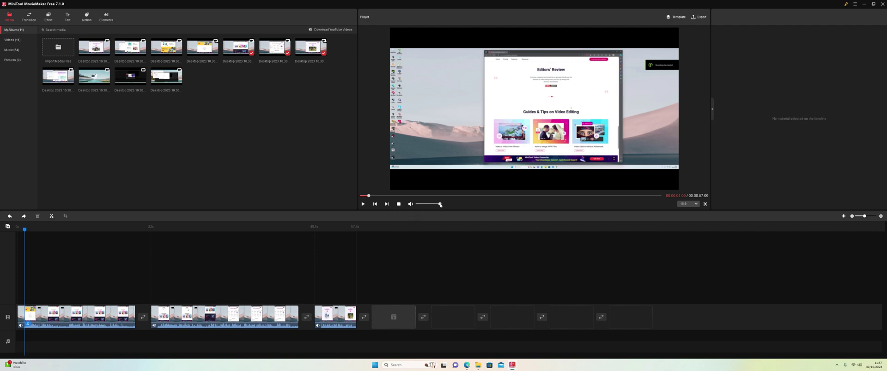
pyautogui.moveTo(440, 204); pyautogui.dragTo(410, 206)
pyautogui.click(696, 204)
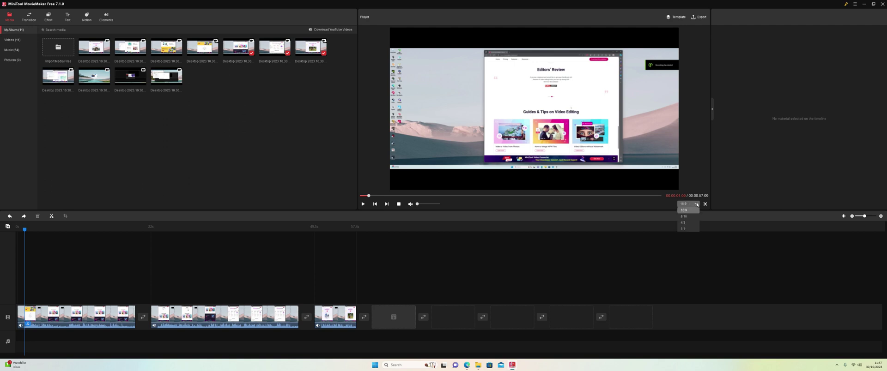
pyautogui.click(683, 217)
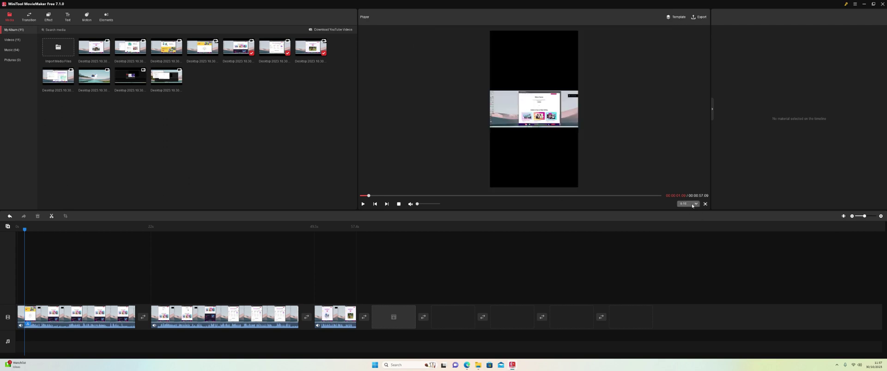
pyautogui.click(695, 204)
pyautogui.click(689, 223)
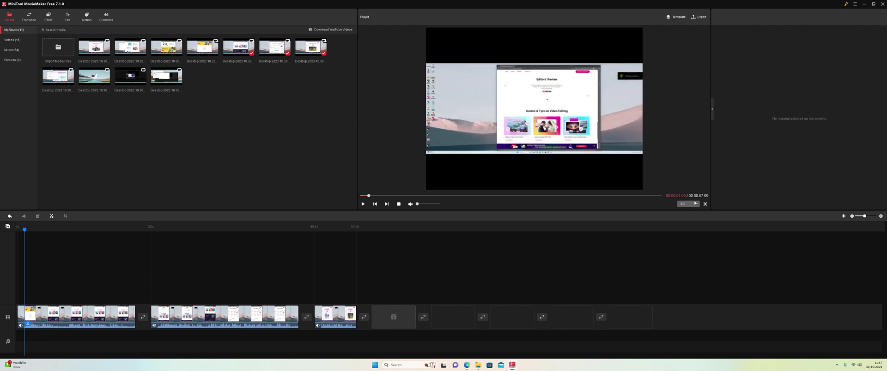
pyautogui.click(688, 205)
pyautogui.click(688, 229)
pyautogui.click(689, 204)
pyautogui.click(687, 211)
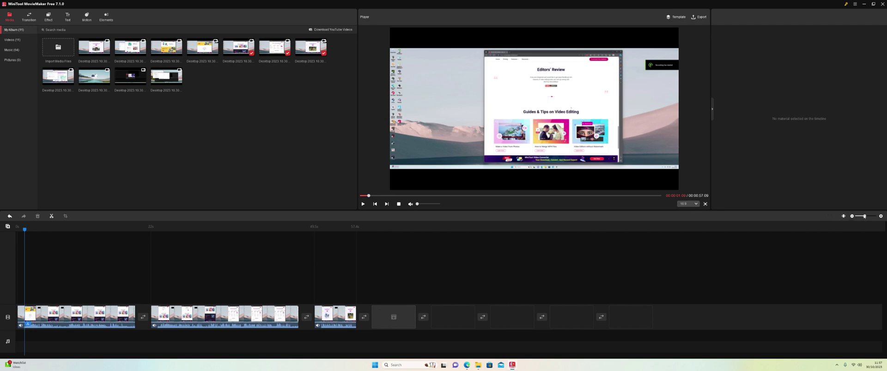
# - Zoom the timeline in one step, then zoom out to see all three clips
pyautogui.click(881, 216)
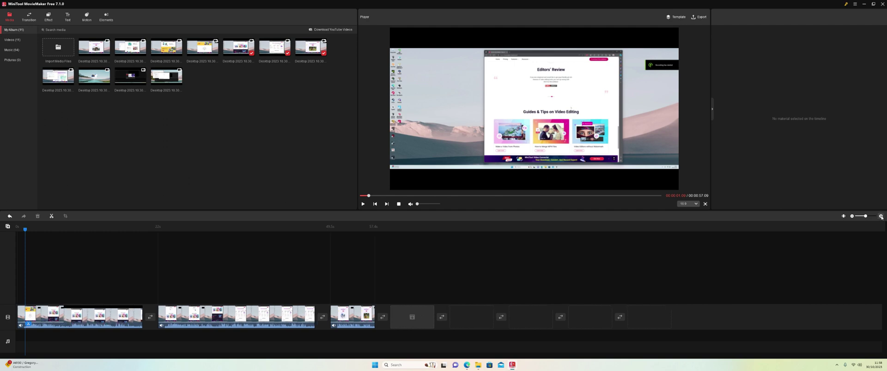
pyautogui.moveTo(866, 216)
pyautogui.mouseDown()
pyautogui.moveTo(855, 218)
pyautogui.moveTo(866, 216)
pyautogui.mouseUp()
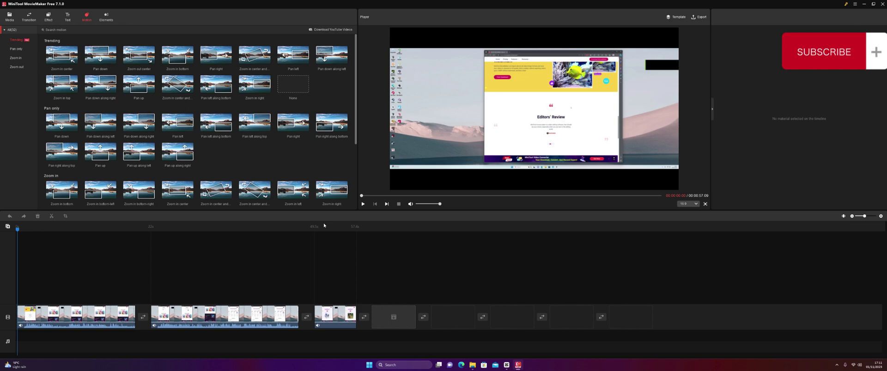
# - Show the Transition library listing PageCurl, Blind and CrossZoom
pyautogui.click(28, 17)
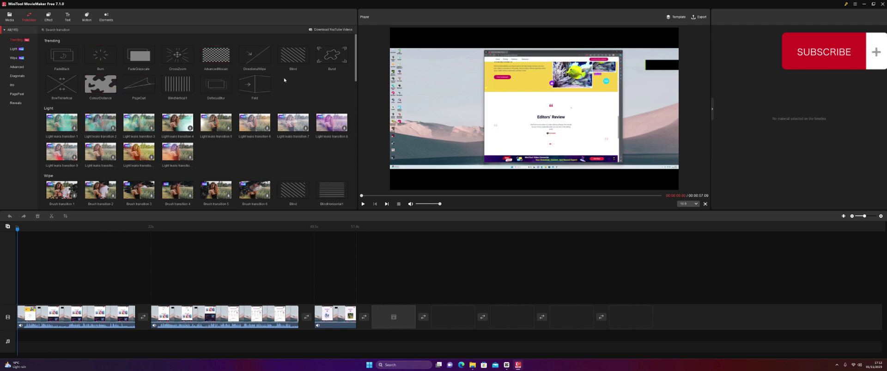
# - Undo the last change, preview DefocusBlur and BlindVertical1, then choose PageCurl for the first clip
pyautogui.hotkey('ctrl', 'z')
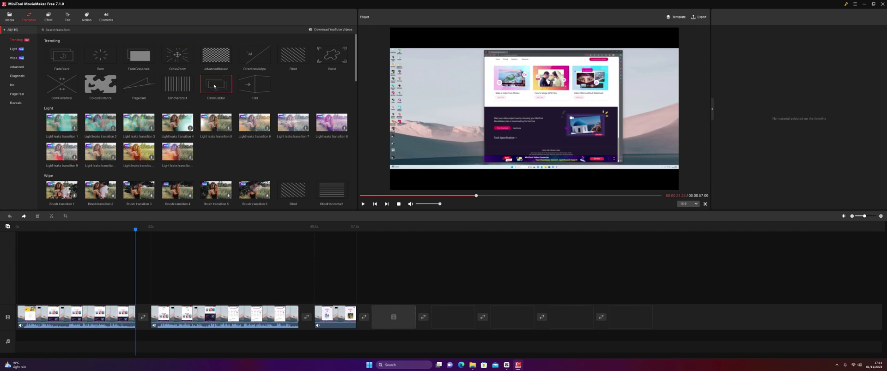
pyautogui.moveTo(215, 85)
pyautogui.moveTo(183, 86)
pyautogui.moveTo(136, 84)
pyautogui.click(152, 90)
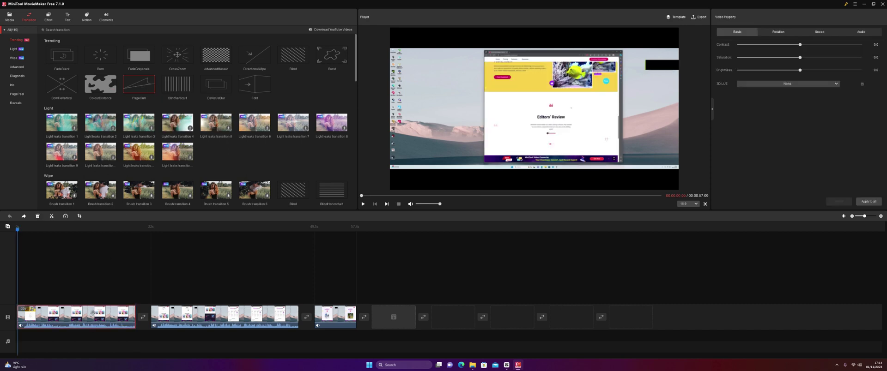
# - Insert the PageCurl transition between clips 1 and 2 and play it back
pyautogui.click(152, 89)
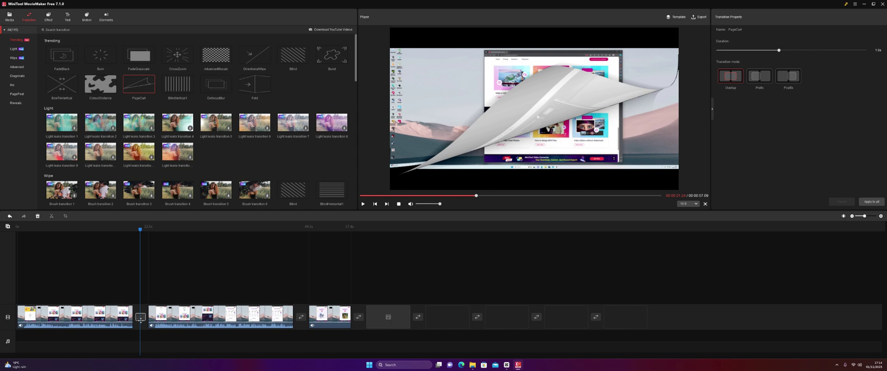
pyautogui.click(137, 243)
pyautogui.moveTo(141, 230); pyautogui.dragTo(100, 241)
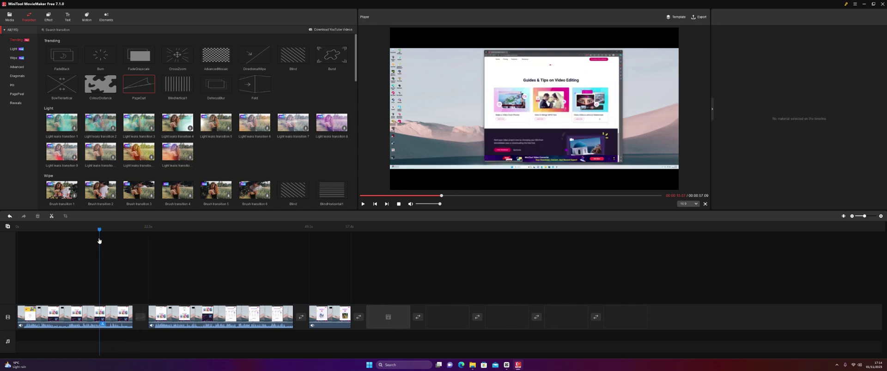
pyautogui.press('space')
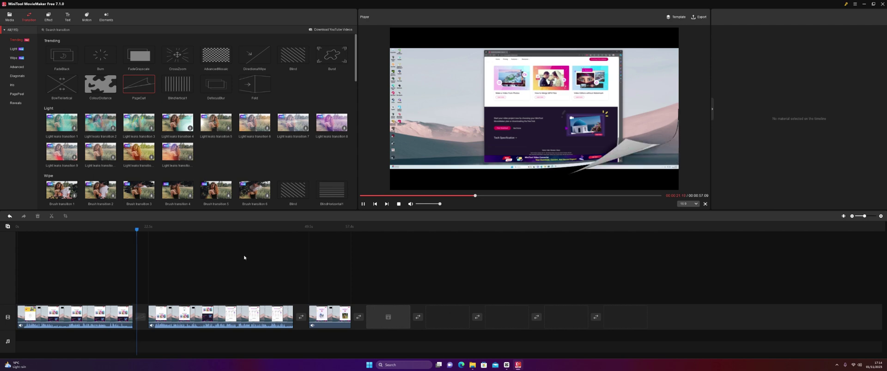
pyautogui.click(399, 205)
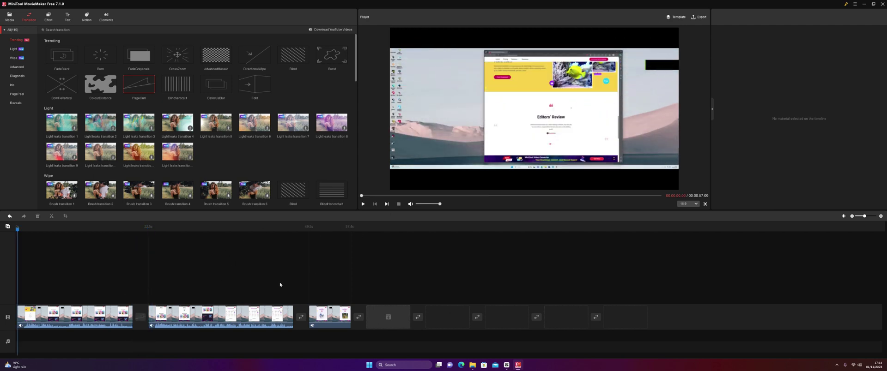
# - Insert a 1.0 s Blind transition between clips 2 and 3 and preview it
pyautogui.click(268, 315)
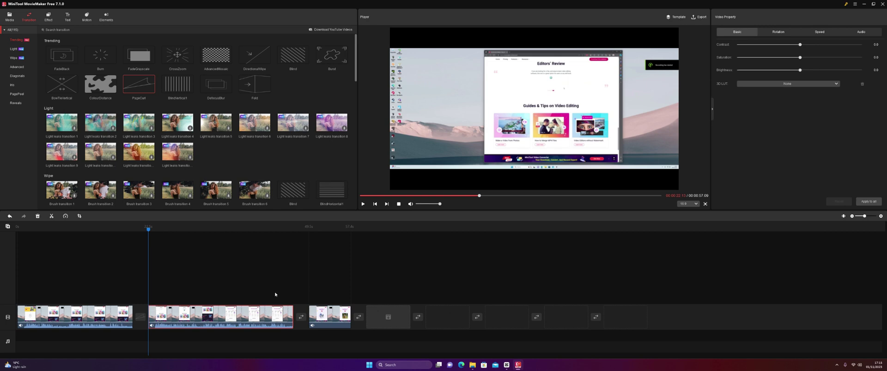
pyautogui.click(305, 197)
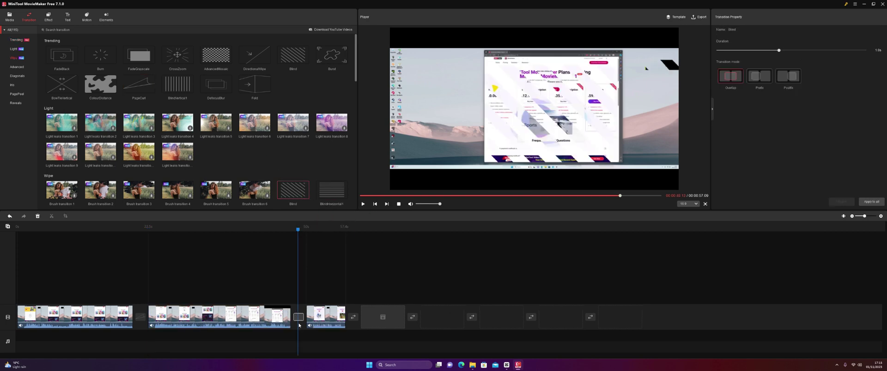
pyautogui.click(280, 272)
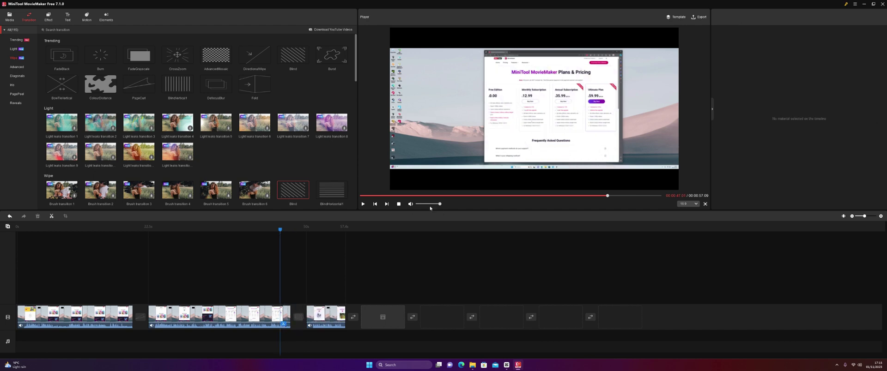
pyautogui.press('space')
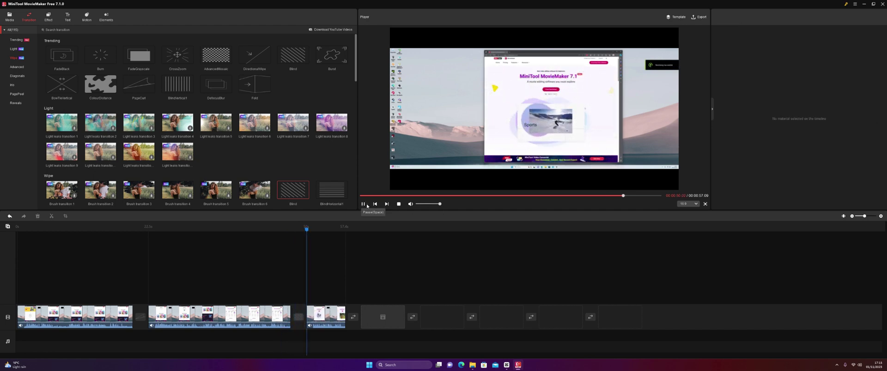
pyautogui.click(398, 204)
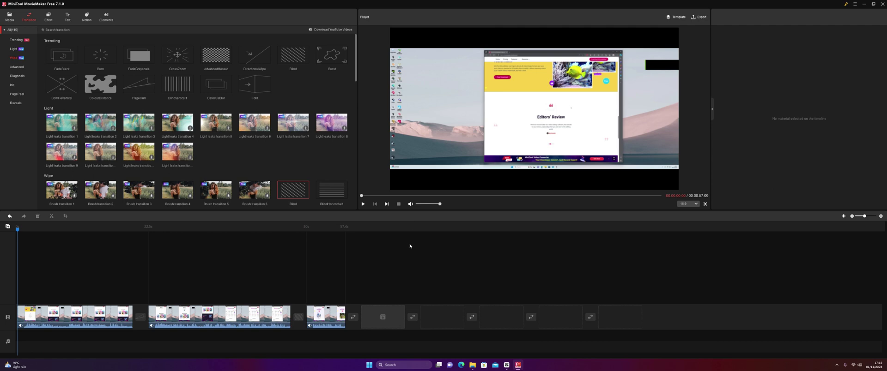